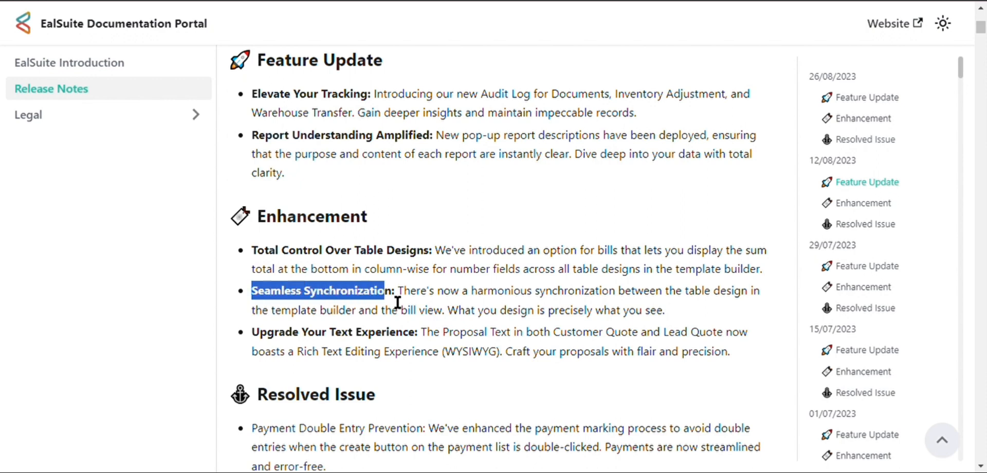
Read the Seamless Synchronization enhancement in the 12/08/2023 release notes, highlighting the part about the bill view.
{"action": "left_click", "coordinate": [423, 302]}
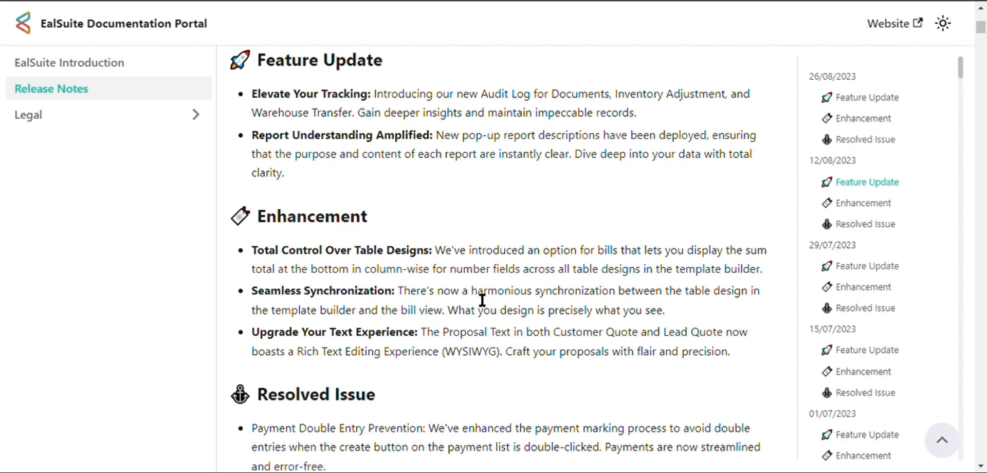
{"action": "left_click_drag", "start_coordinate": [473, 300], "coordinate": [625, 300]}
{"action": "left_click", "coordinate": [649, 304]}
{"action": "left_click_drag", "start_coordinate": [403, 316], "coordinate": [453, 321]}
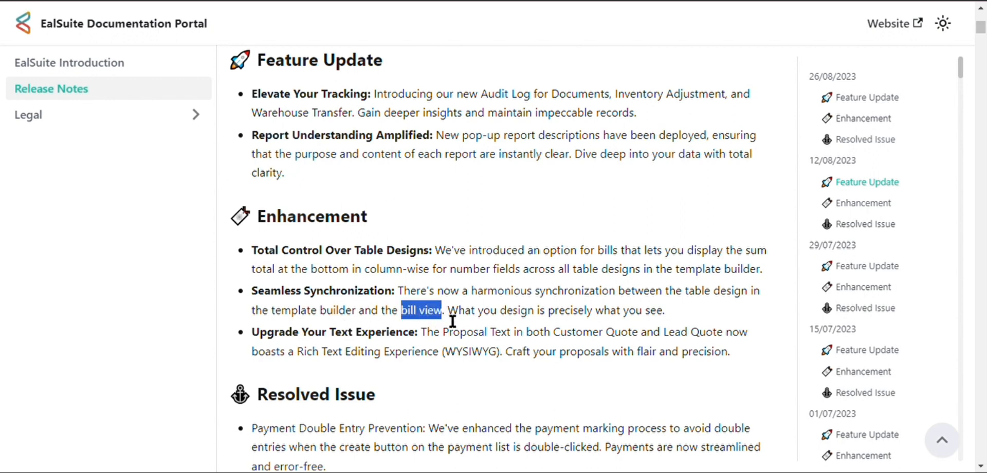
{"action": "left_click", "coordinate": [575, 320]}
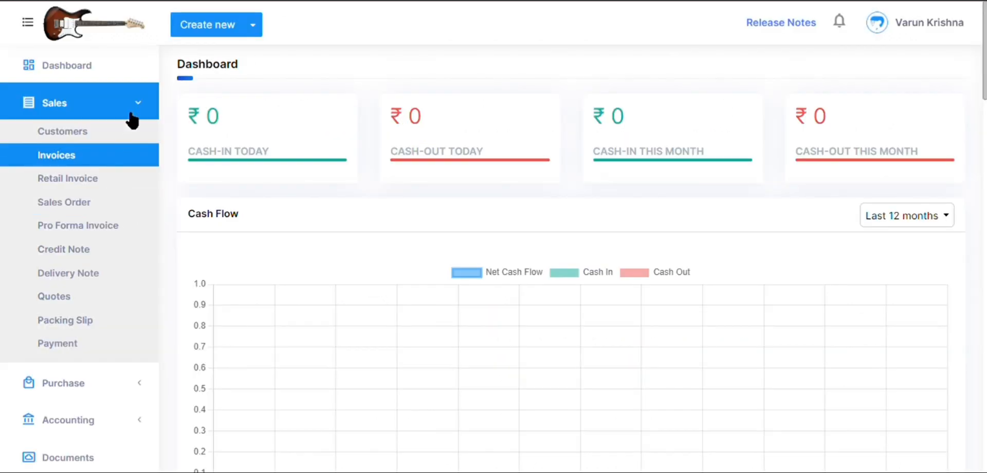
Switch to the EalSuite dashboard and open Invoice Template 1 from Template Builder V2 in the settings.
{"action": "left_click", "coordinate": [129, 110]}
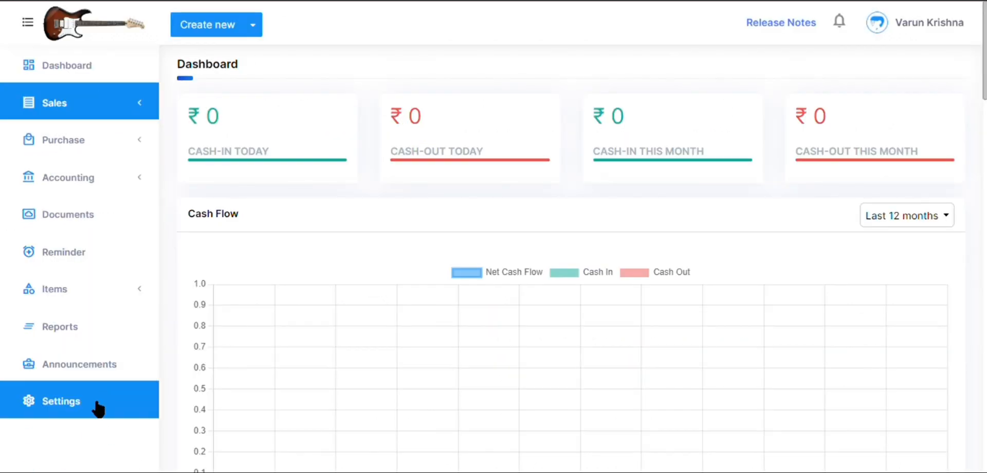
{"action": "left_click", "coordinate": [96, 403]}
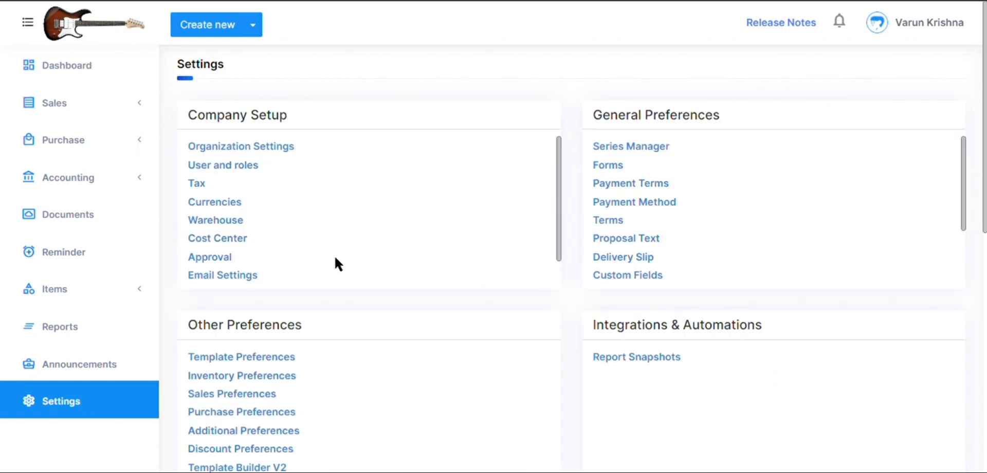
{"action": "scroll", "coordinate": [252, 340], "scroll_direction": "down", "scroll_amount": 2}
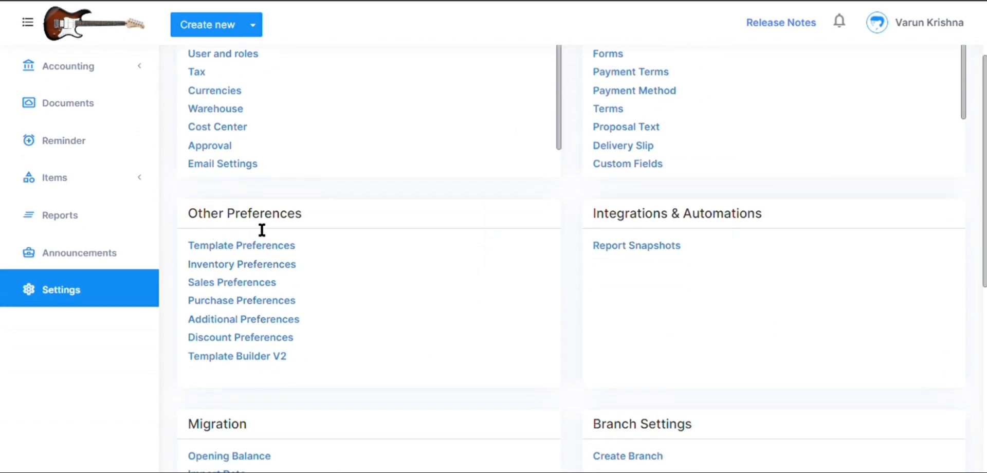
{"action": "left_click", "coordinate": [263, 360]}
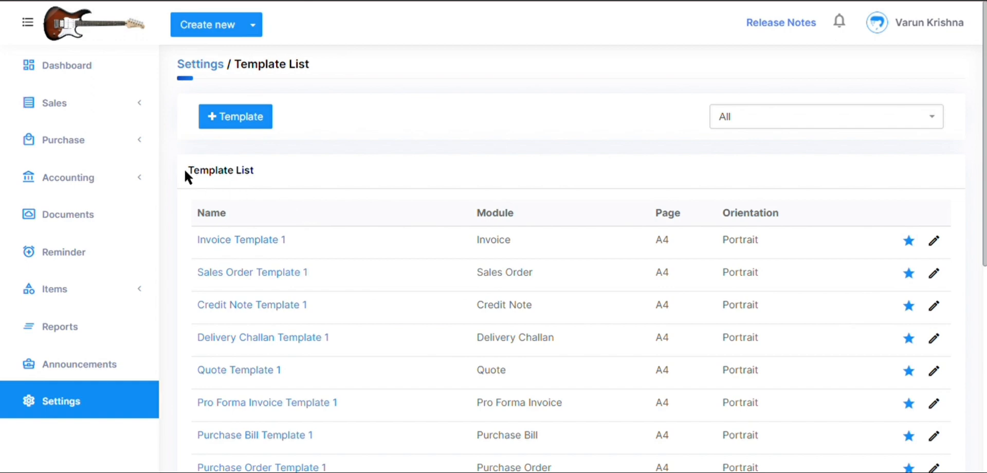
{"action": "left_click", "coordinate": [256, 240]}
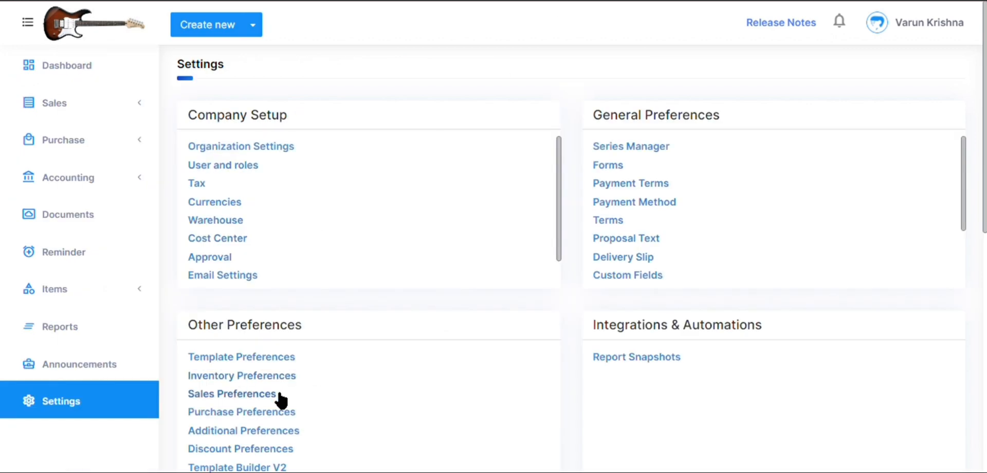
Return to the settings and open the Custom Invoice template from the Template Builder V2 list.
{"action": "scroll", "coordinate": [249, 406], "scroll_direction": "down", "scroll_amount": 1}
{"action": "left_click", "coordinate": [240, 420]}
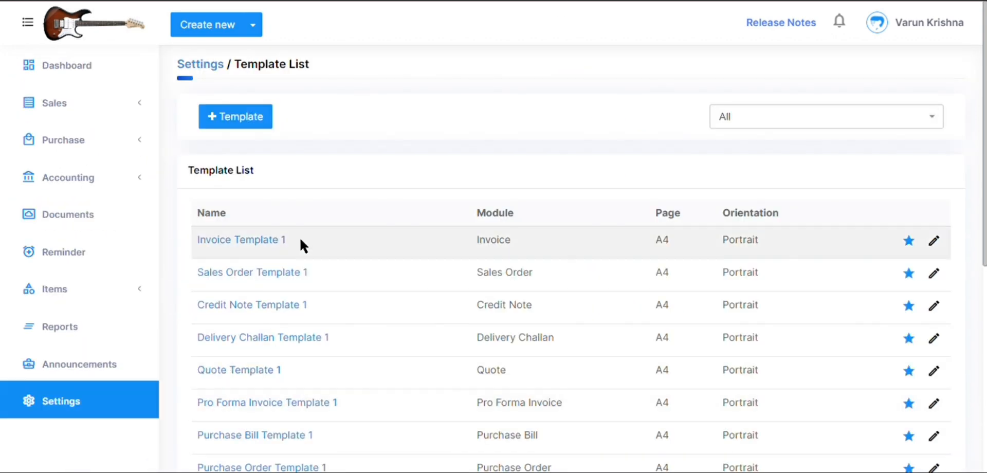
{"action": "scroll", "coordinate": [280, 246], "scroll_direction": "down", "scroll_amount": 3}
{"action": "scroll", "coordinate": [280, 245], "scroll_direction": "down", "scroll_amount": 1}
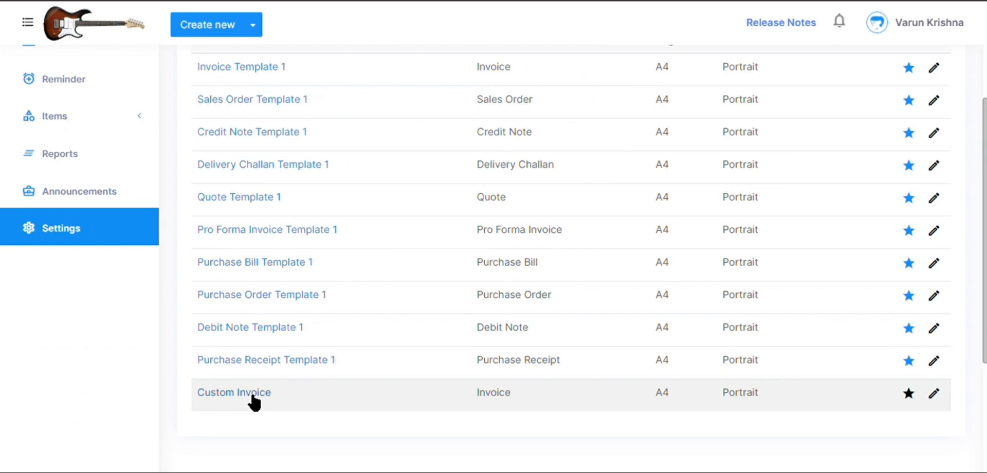
{"action": "left_click", "coordinate": [252, 393]}
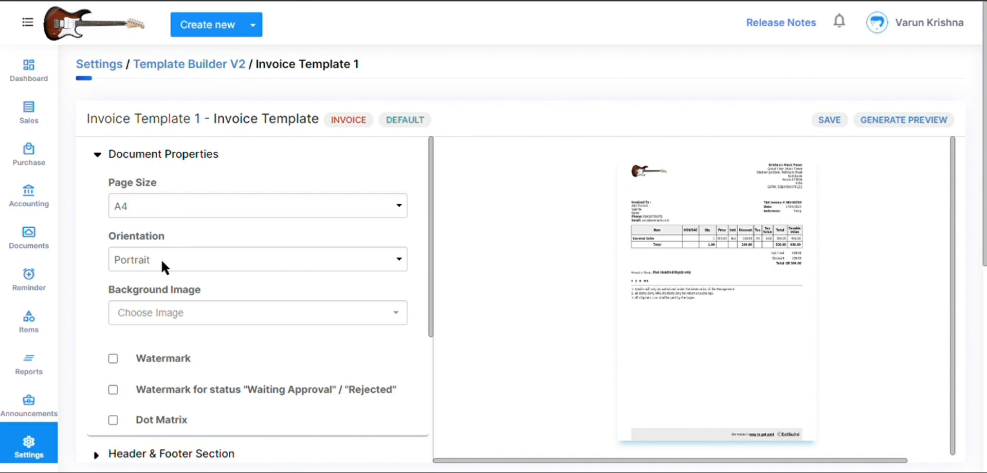
Collapse Document Properties and expand the Table section in both Invoice Template 1 and Custom Invoice.
{"action": "scroll", "coordinate": [161, 258], "scroll_direction": "down", "scroll_amount": 4}
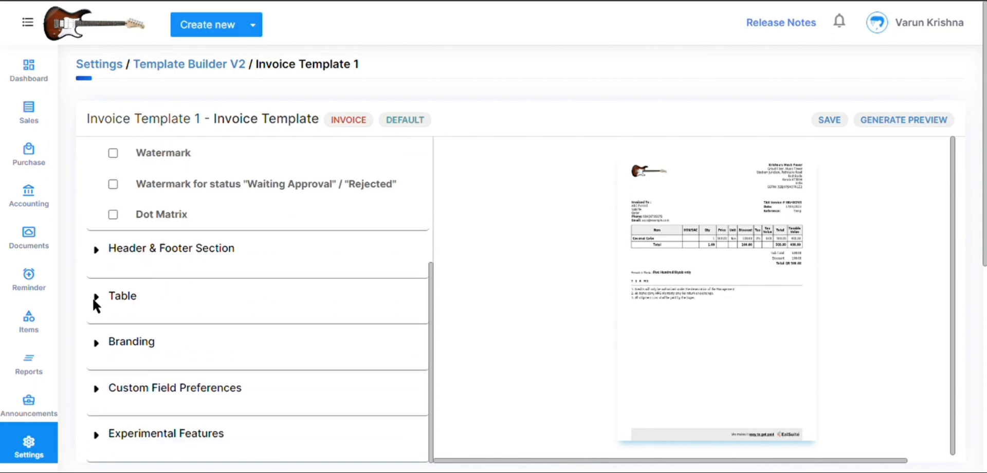
{"action": "scroll", "coordinate": [103, 291], "scroll_direction": "up", "scroll_amount": 4}
{"action": "left_click", "coordinate": [96, 154]}
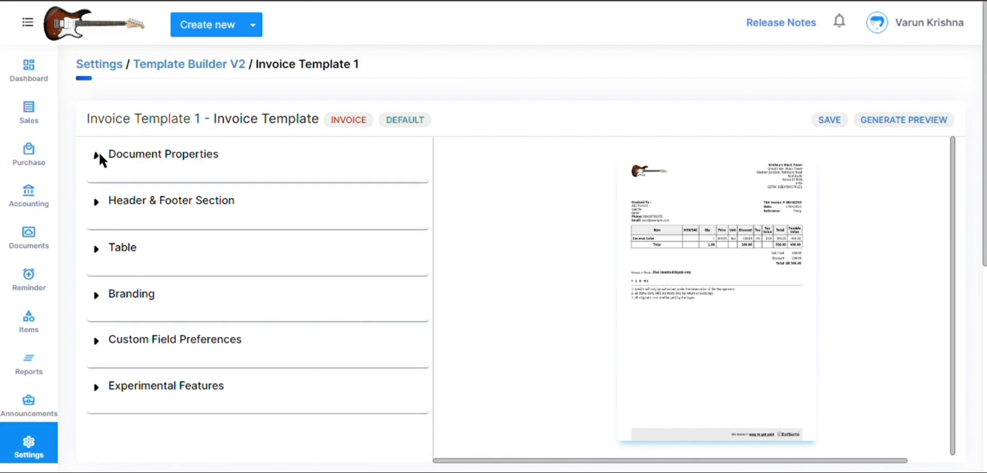
{"action": "left_click", "coordinate": [95, 250]}
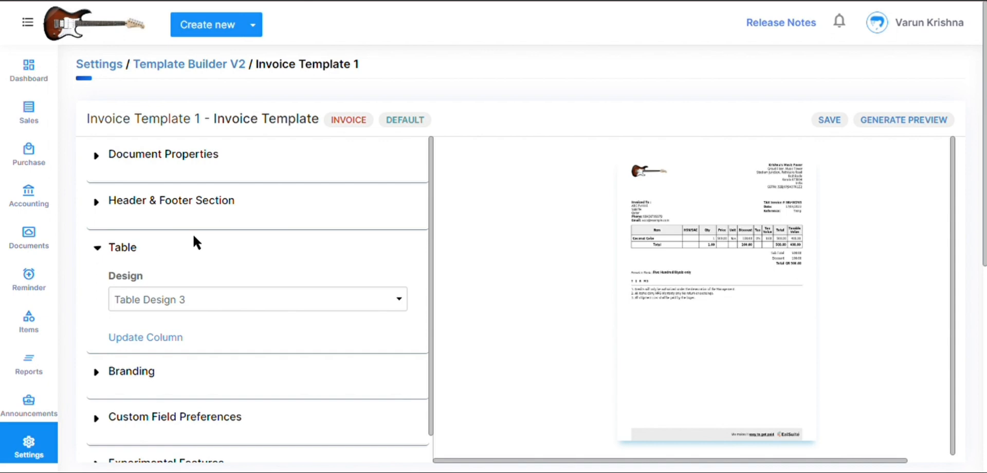
{"action": "scroll", "coordinate": [206, 222], "scroll_direction": "down", "scroll_amount": 1}
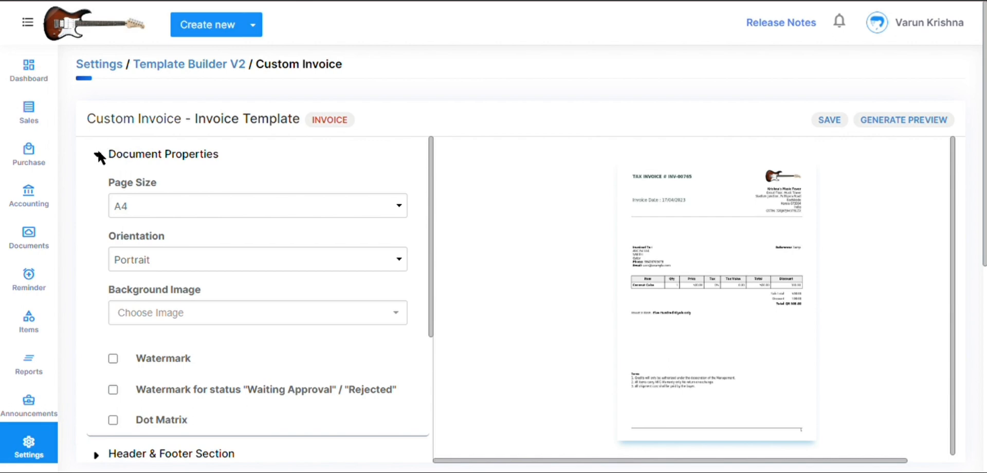
{"action": "left_click", "coordinate": [97, 149]}
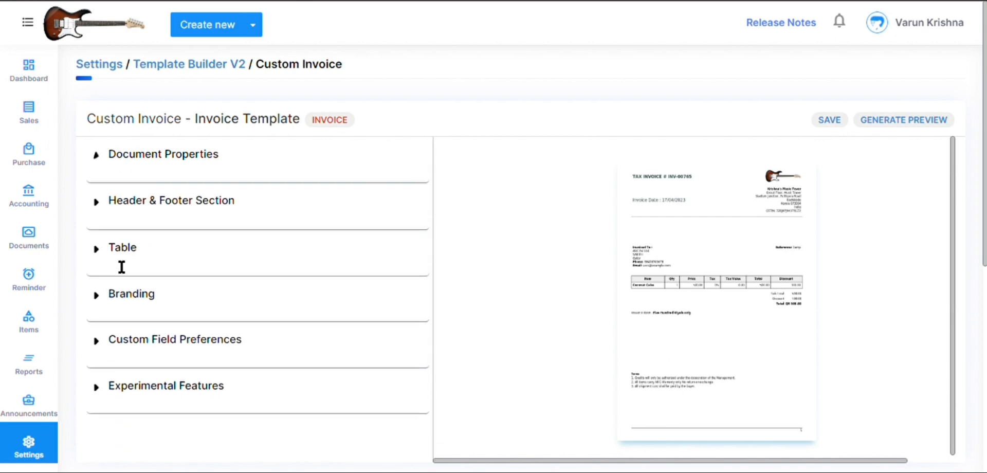
{"action": "left_click", "coordinate": [98, 247]}
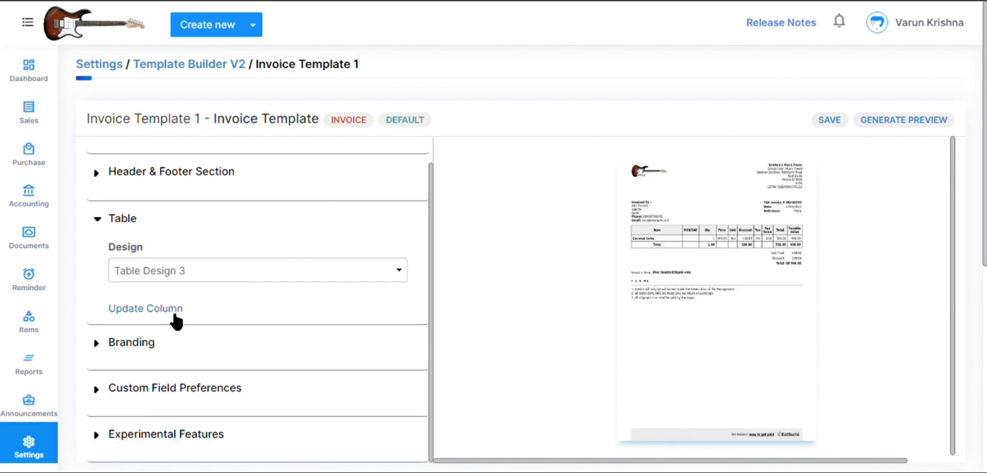
Check which columns of Invoice Template 1 show a sum total, submit the column setup, and examine the enlarged generated preview.
{"action": "left_click", "coordinate": [154, 308]}
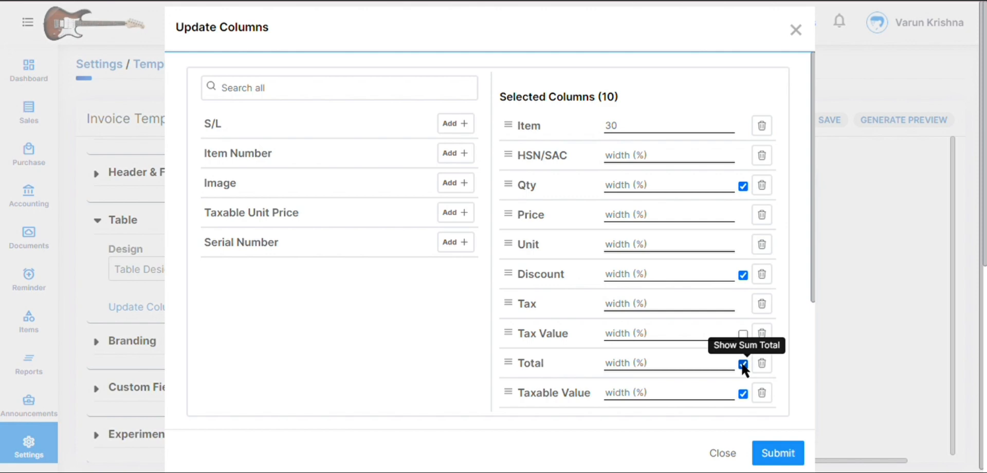
{"action": "left_click", "coordinate": [781, 457]}
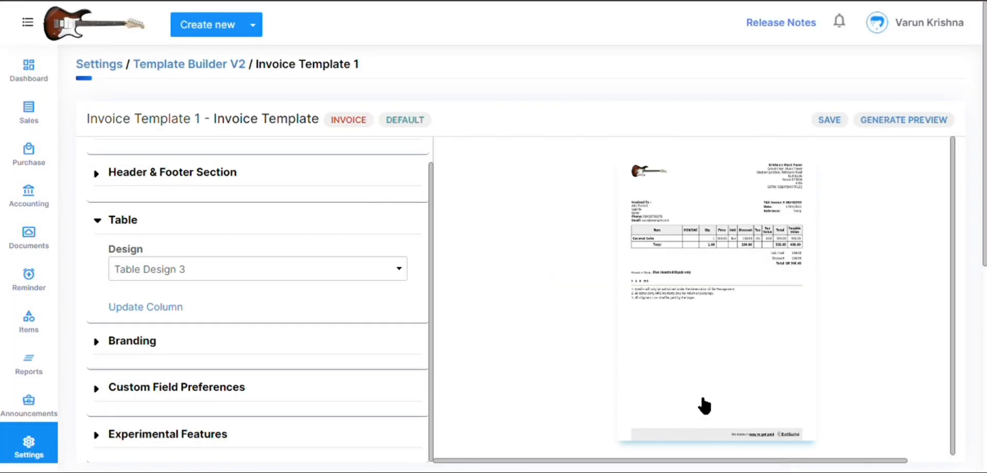
{"action": "left_click", "coordinate": [896, 123]}
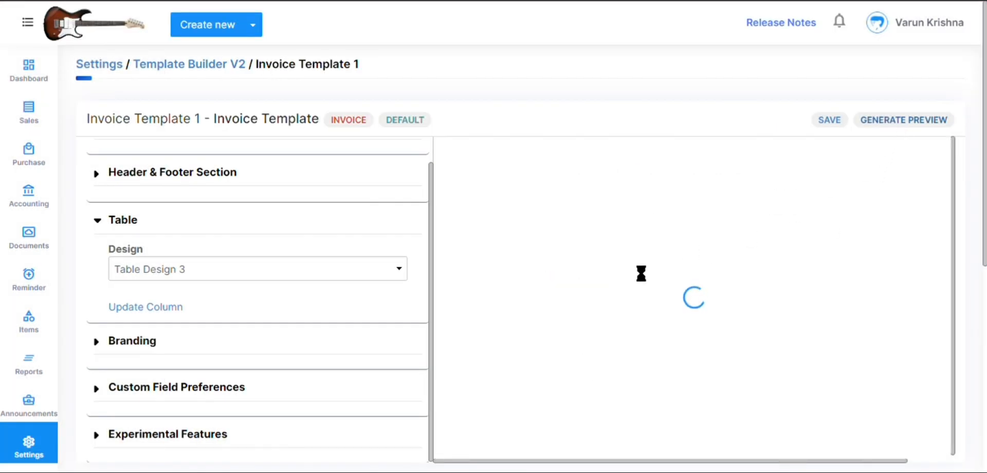
{"action": "left_click", "coordinate": [703, 265]}
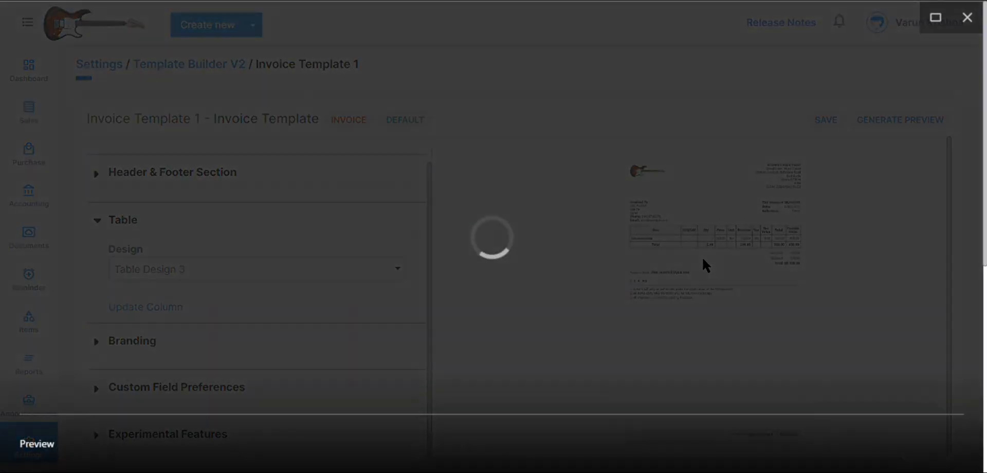
{"action": "left_click", "coordinate": [483, 194]}
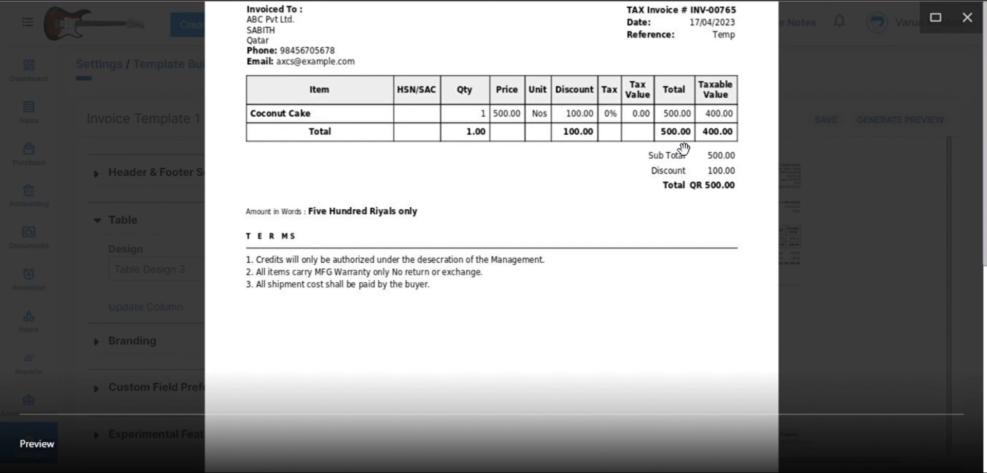
{"action": "left_click", "coordinate": [967, 18]}
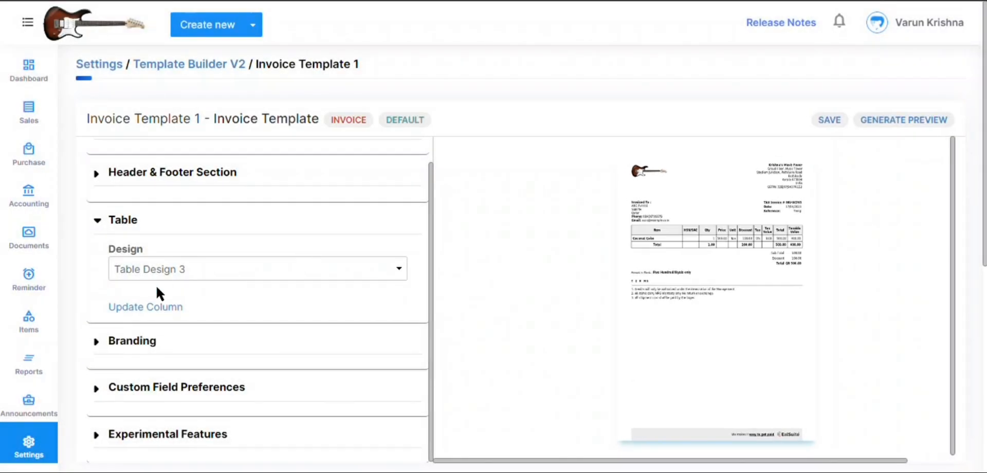
Try adding the S/L, Item Number, Image and Taxable Unit Price columns to Invoice Template 1's table, then close without submitting.
{"action": "left_click", "coordinate": [164, 307]}
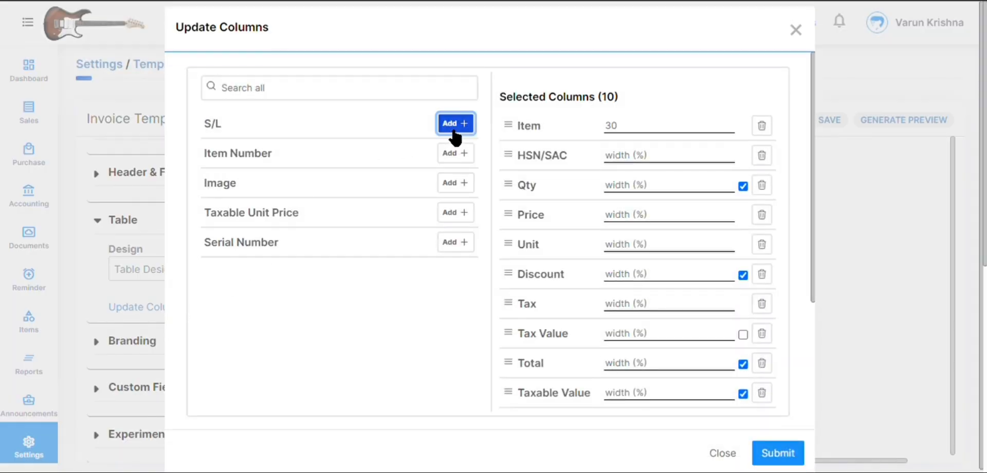
{"action": "left_click", "coordinate": [456, 124]}
{"action": "left_click", "coordinate": [456, 123]}
{"action": "left_click", "coordinate": [455, 124]}
{"action": "left_click", "coordinate": [456, 123]}
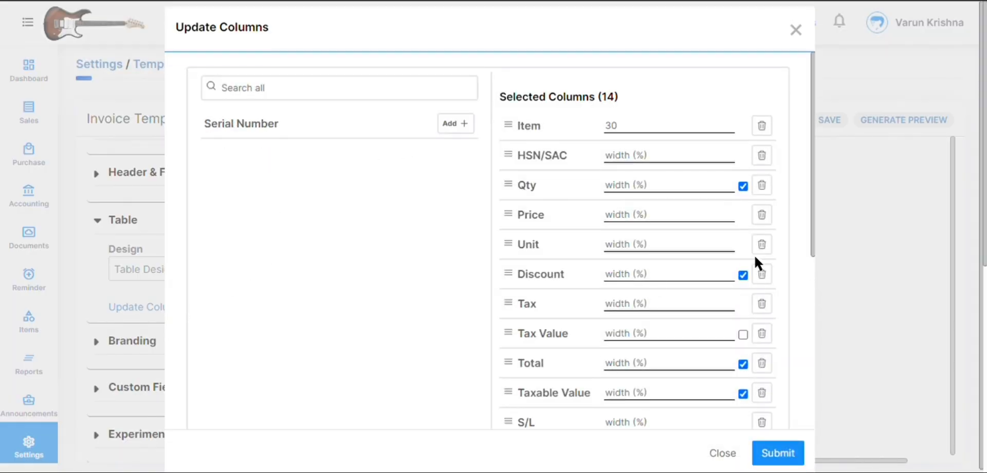
{"action": "scroll", "coordinate": [754, 254], "scroll_direction": "down", "scroll_amount": 5}
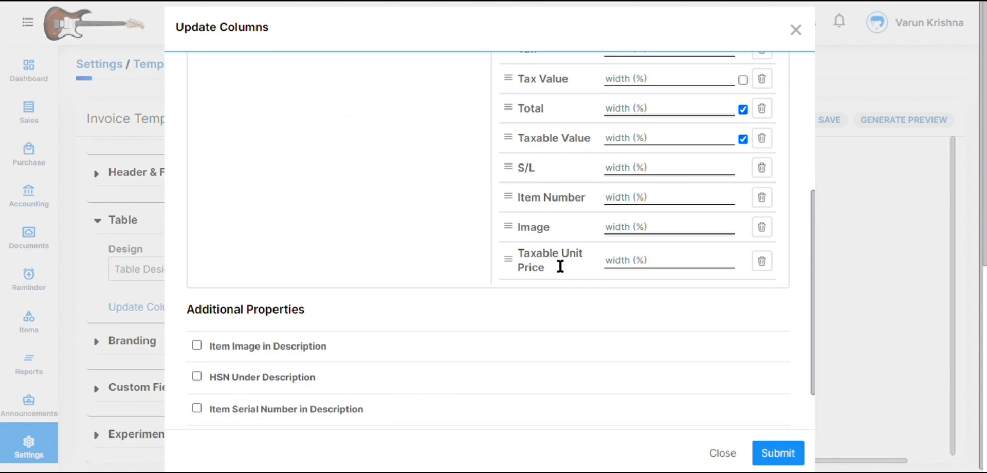
{"action": "scroll", "coordinate": [640, 286], "scroll_direction": "up", "scroll_amount": 4}
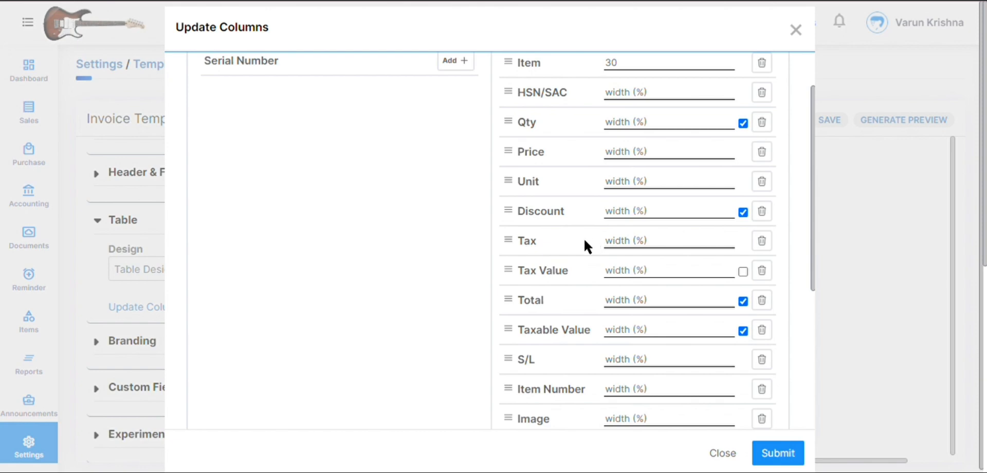
{"action": "left_click", "coordinate": [725, 455]}
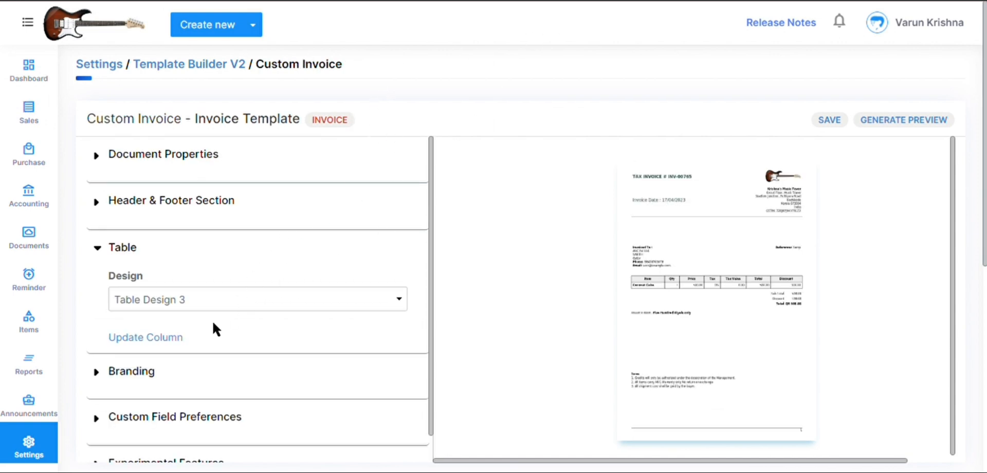
Check the Custom Invoice template's table columns, submit them with all sum totals off, and examine the enlarged generated preview.
{"action": "left_click", "coordinate": [159, 341]}
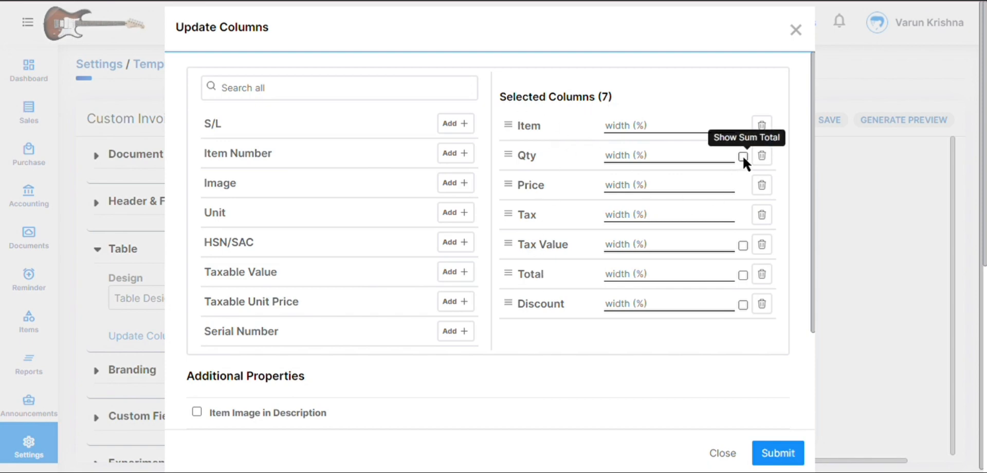
{"action": "left_click", "coordinate": [761, 455]}
{"action": "left_click", "coordinate": [903, 120]}
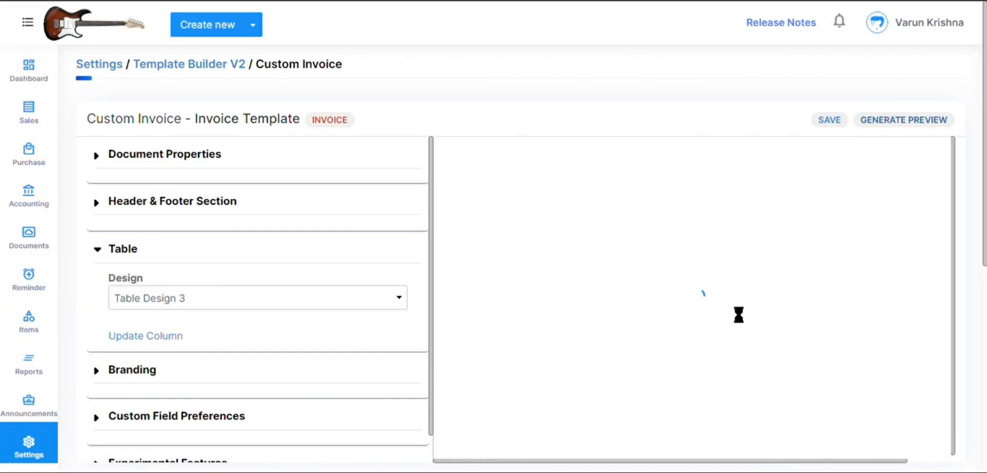
{"action": "left_click", "coordinate": [713, 304]}
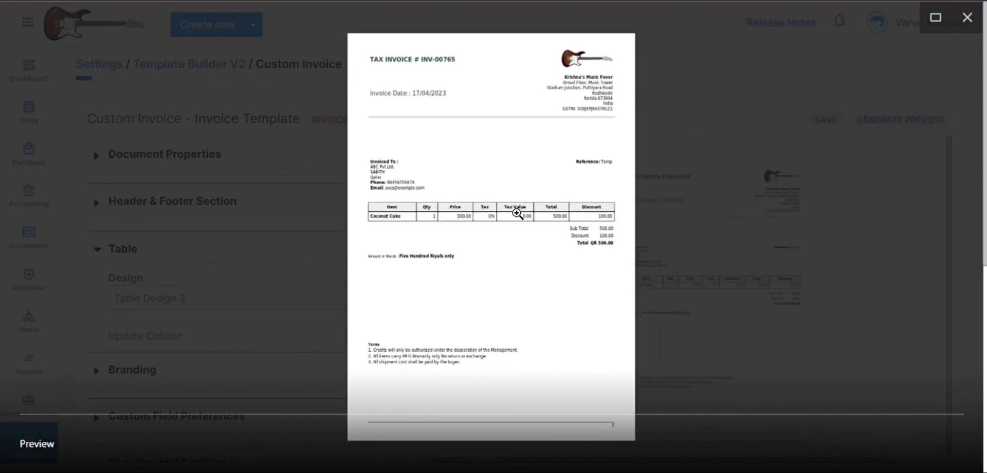
{"action": "left_click", "coordinate": [516, 212]}
{"action": "left_click", "coordinate": [466, 253]}
{"action": "left_click", "coordinate": [968, 17]}
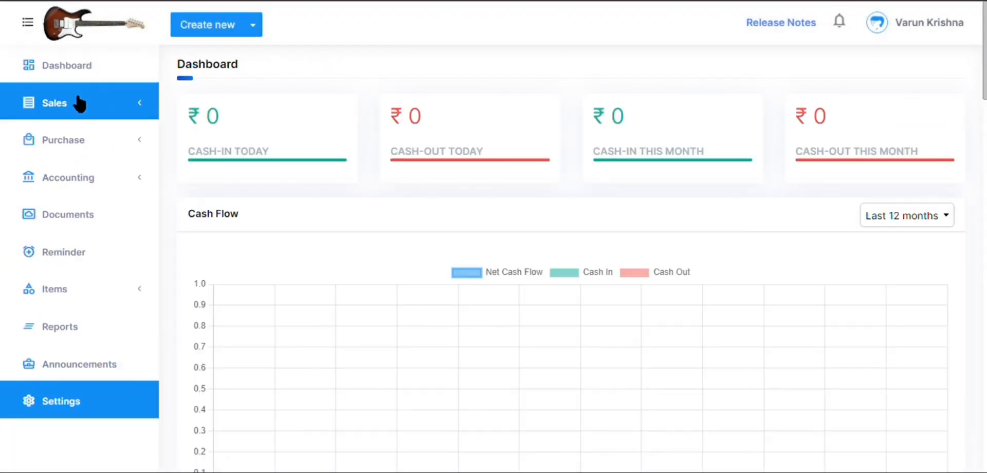
Open the topmost RST Enterprises invoice from the sales invoices and examine its item table and column totals.
{"action": "left_click", "coordinate": [78, 101]}
{"action": "left_click", "coordinate": [86, 156]}
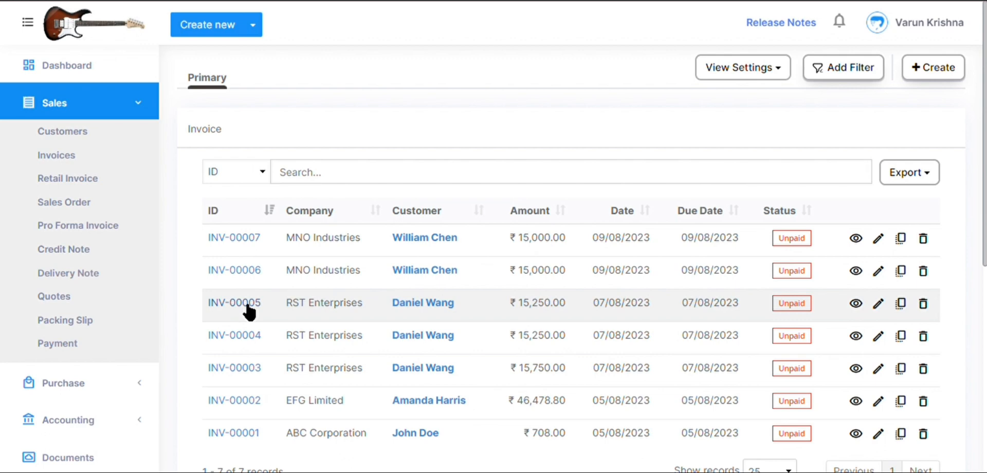
{"action": "left_click", "coordinate": [247, 305]}
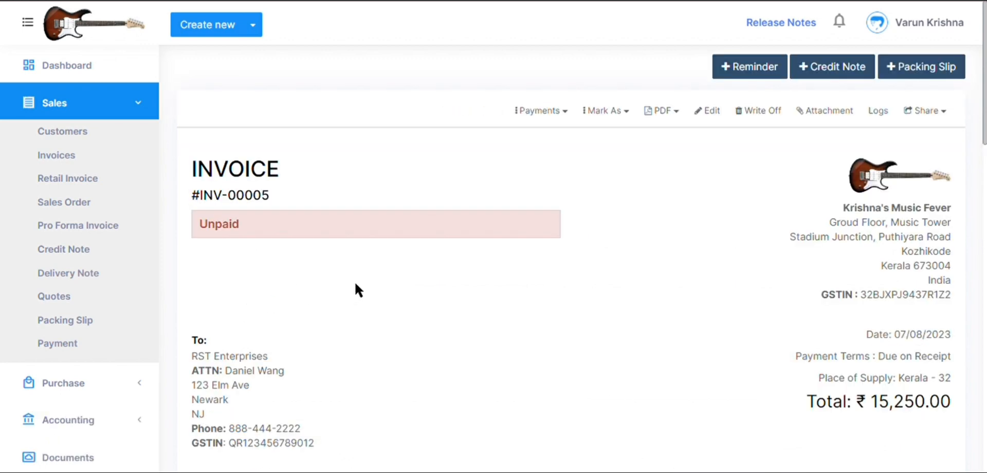
{"action": "left_click_drag", "start_coordinate": [985, 123], "coordinate": [985, 224]}
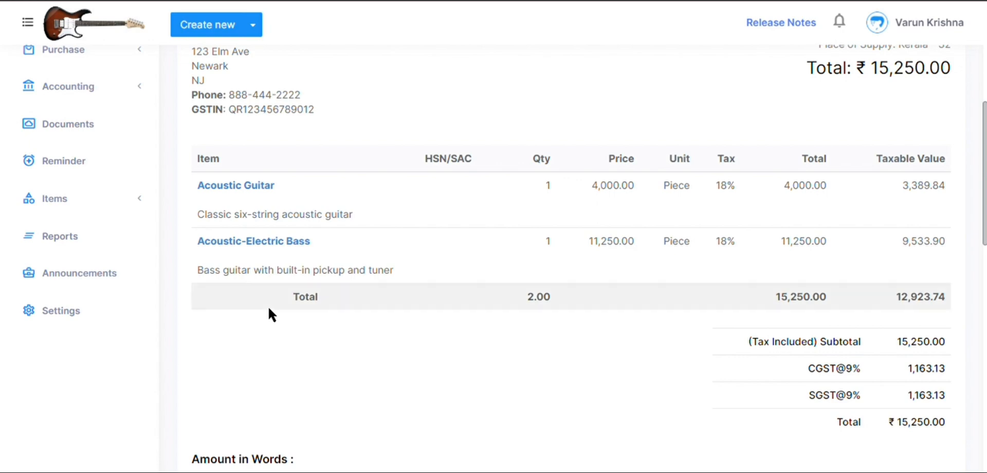
Check which PDF template is active for the invoice and examine the item table's Total row for the Qty, Total and Taxable Value sums.
{"action": "left_click_drag", "start_coordinate": [984, 169], "coordinate": [985, 67]}
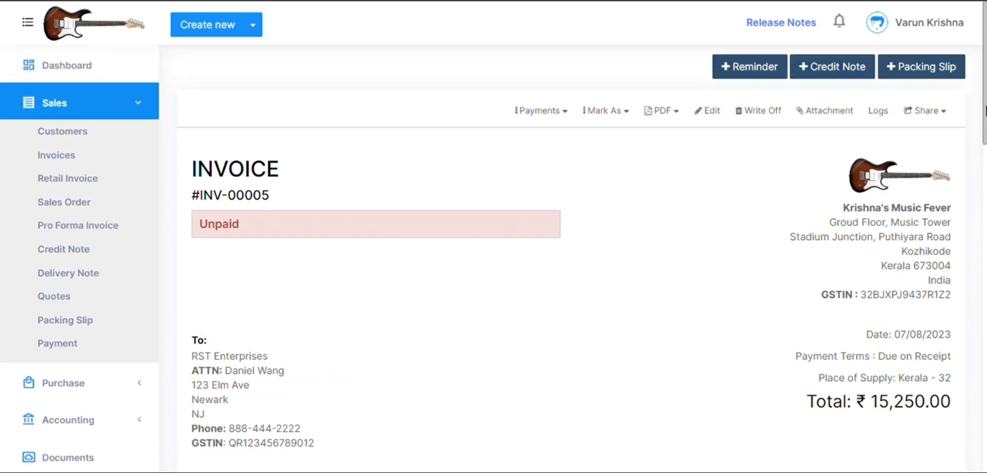
{"action": "left_click", "coordinate": [677, 111]}
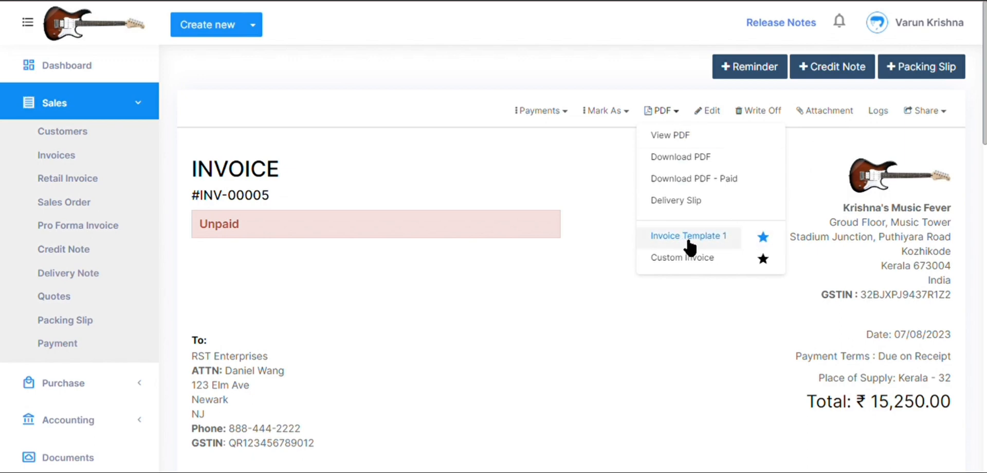
{"action": "left_click", "coordinate": [557, 152]}
{"action": "left_click_drag", "start_coordinate": [986, 119], "coordinate": [986, 215]}
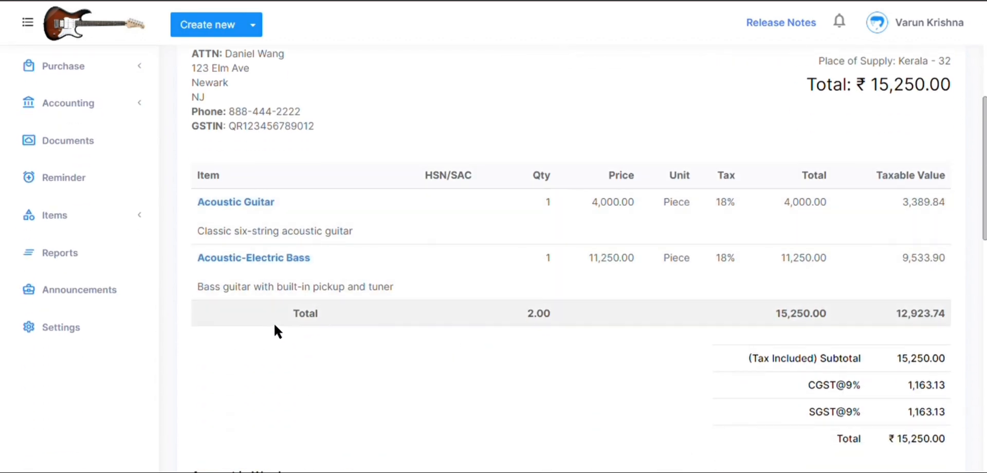
{"action": "left_click_drag", "start_coordinate": [273, 316], "coordinate": [322, 327]}
{"action": "left_click", "coordinate": [506, 362]}
{"action": "left_click_drag", "start_coordinate": [525, 312], "coordinate": [567, 325]}
{"action": "left_click", "coordinate": [770, 313]}
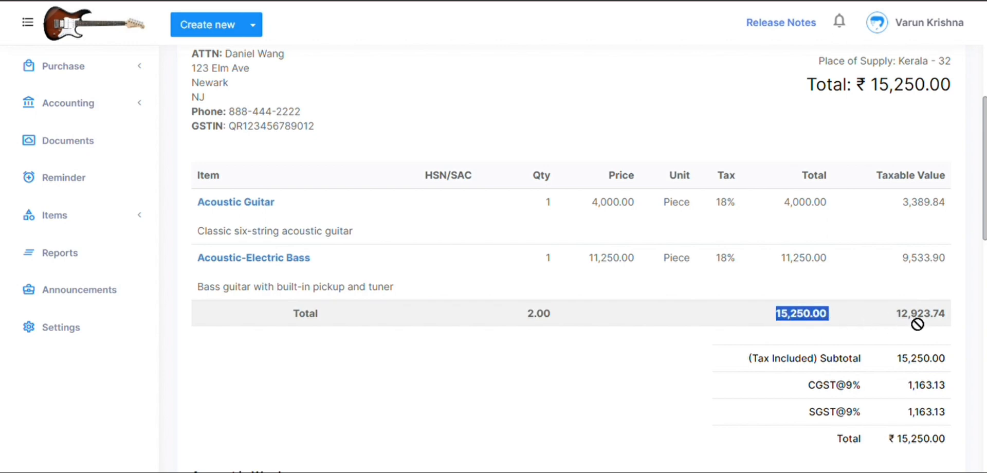
{"action": "left_click", "coordinate": [949, 314]}
Set Custom Invoice as the invoice's active template, confirm the change, and examine the item table in the bill view.
{"action": "scroll", "coordinate": [984, 216], "scroll_direction": "up", "scroll_amount": 6}
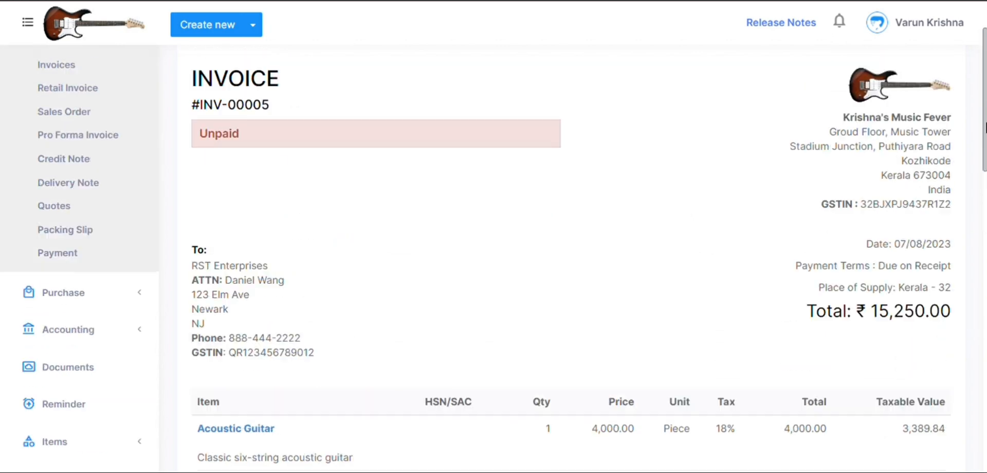
{"action": "left_click", "coordinate": [675, 111]}
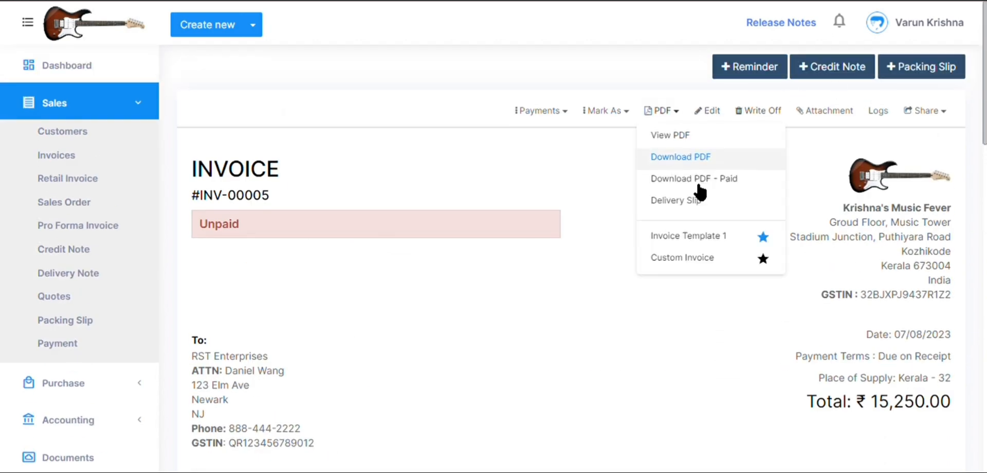
{"action": "left_click", "coordinate": [764, 259]}
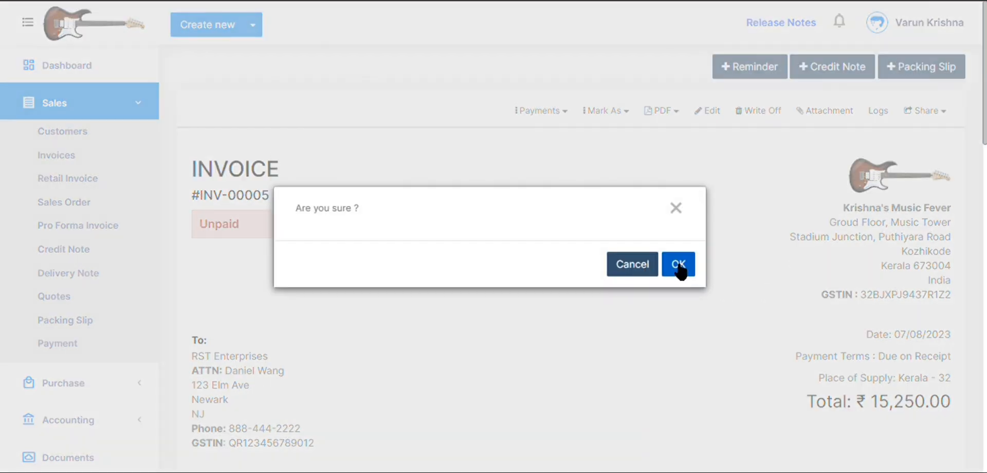
{"action": "left_click", "coordinate": [678, 265]}
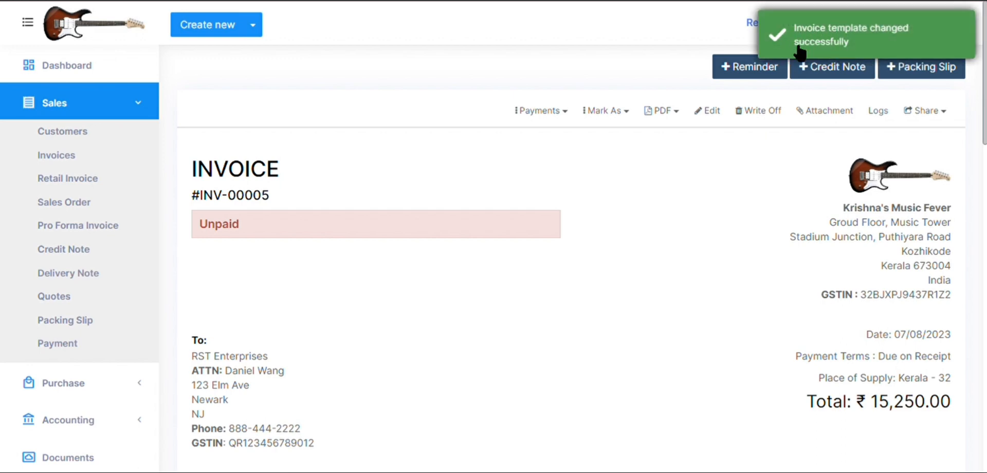
{"action": "scroll", "coordinate": [986, 227], "scroll_direction": "down", "scroll_amount": 7}
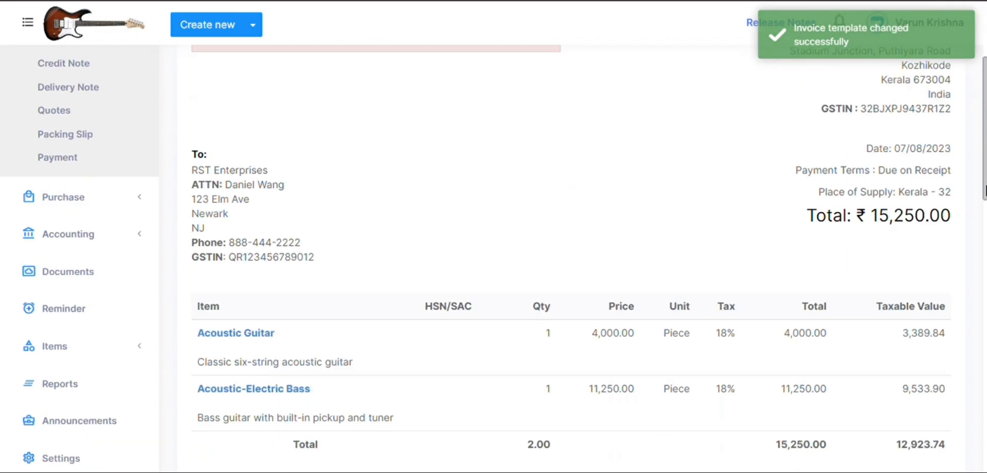
{"action": "scroll", "coordinate": [986, 226], "scroll_direction": "up", "scroll_amount": 7}
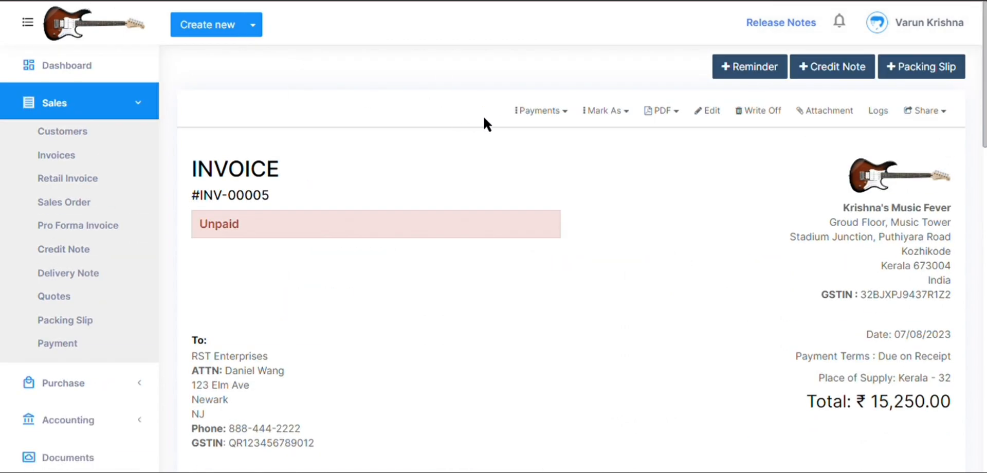
{"action": "scroll", "coordinate": [840, 249], "scroll_direction": "down", "scroll_amount": 7}
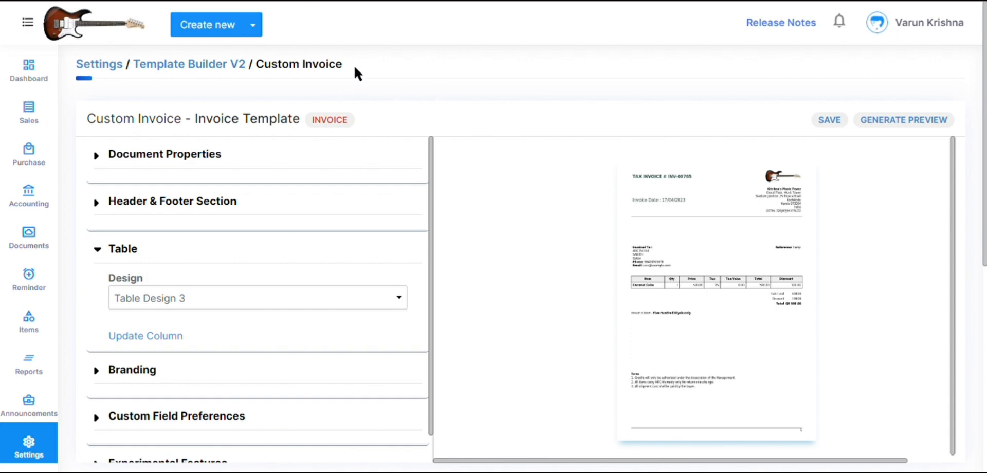
Review the Custom Invoice template in Template Builder V2 and read the Seamless Synchronization enhancement in the release notes.
{"action": "left_click_drag", "start_coordinate": [355, 67], "coordinate": [267, 69]}
{"action": "left_click", "coordinate": [398, 70]}
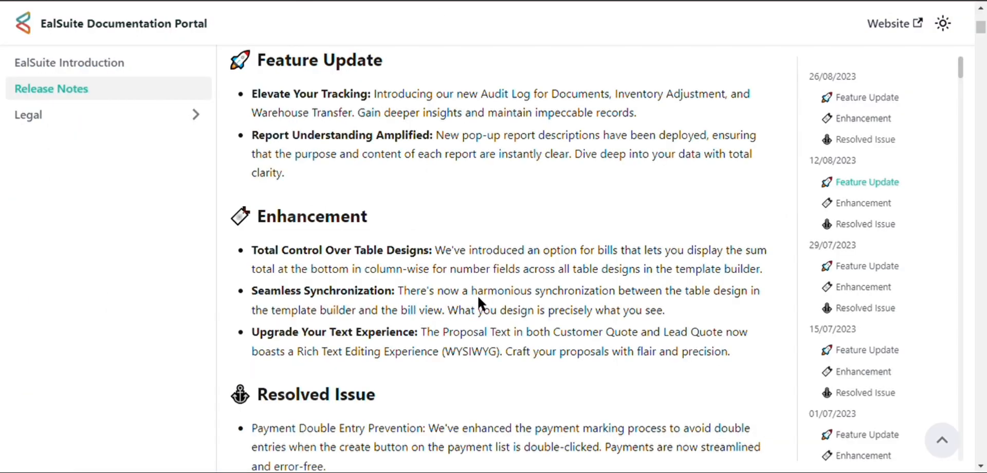
{"action": "left_click_drag", "start_coordinate": [471, 298], "coordinate": [624, 294]}
{"action": "left_click", "coordinate": [715, 309]}
{"action": "left_click_drag", "start_coordinate": [410, 322], "coordinate": [449, 318]}
{"action": "left_click", "coordinate": [455, 325]}
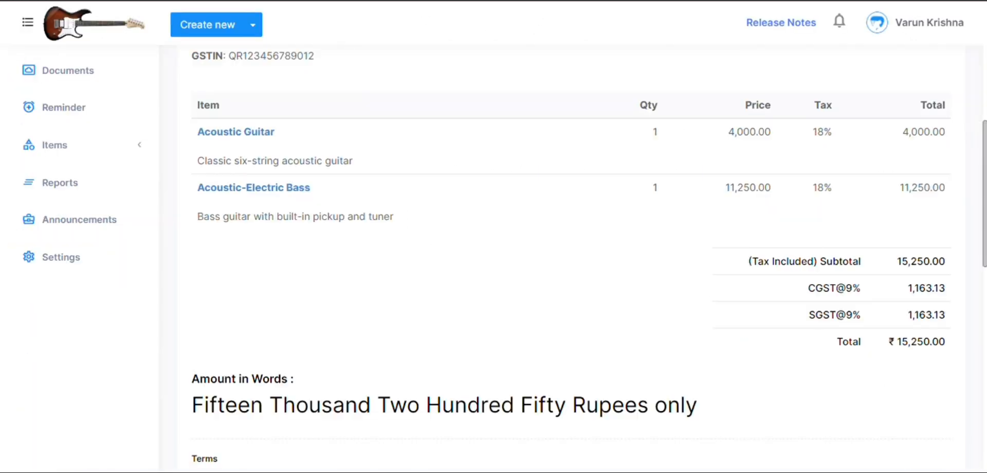
Open the invoice's PDFs in Invoice Template 1 and Custom Invoice and compare their item tables and column totals.
{"action": "scroll", "coordinate": [927, 139], "scroll_direction": "up", "scroll_amount": 8}
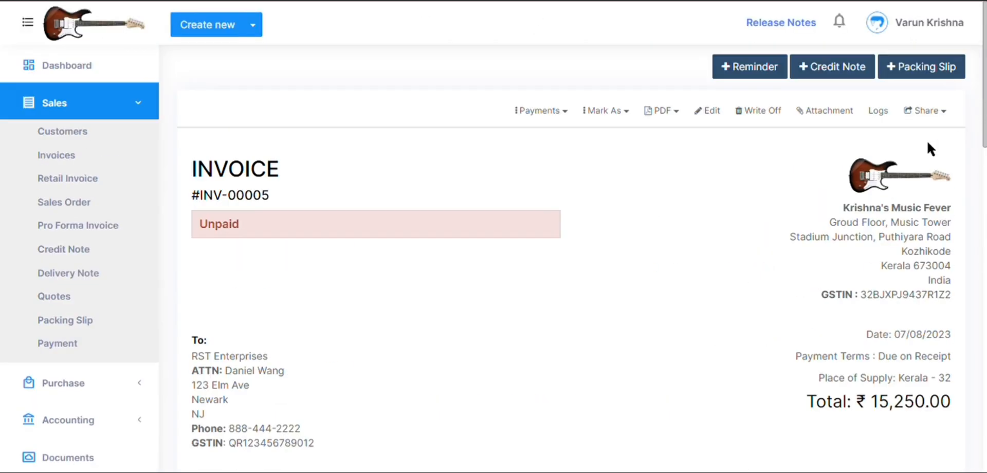
{"action": "left_click", "coordinate": [681, 116]}
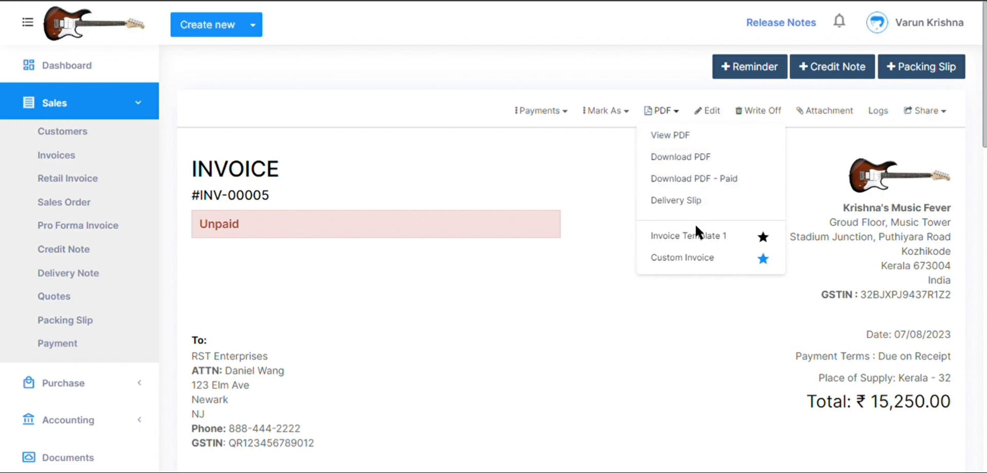
{"action": "left_click", "coordinate": [689, 237]}
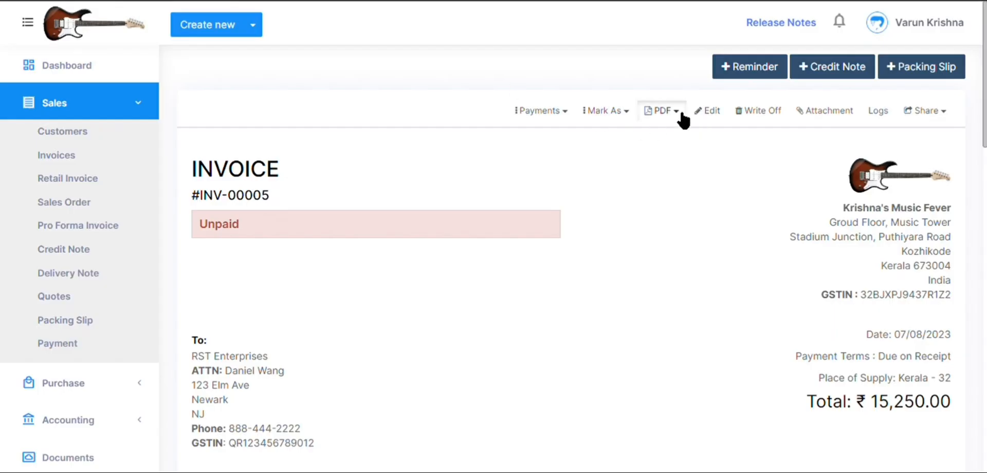
{"action": "left_click", "coordinate": [684, 116]}
{"action": "left_click", "coordinate": [689, 258]}
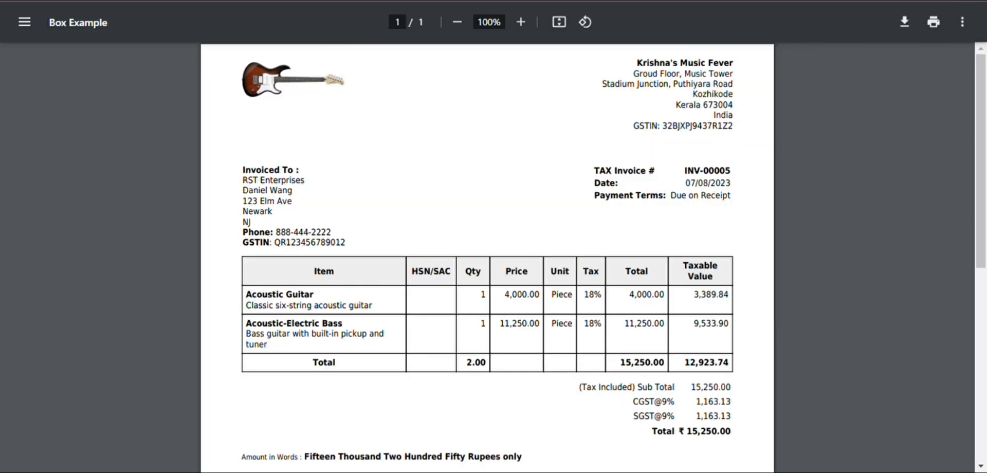
{"action": "left_click_drag", "start_coordinate": [979, 150], "coordinate": [980, 182]}
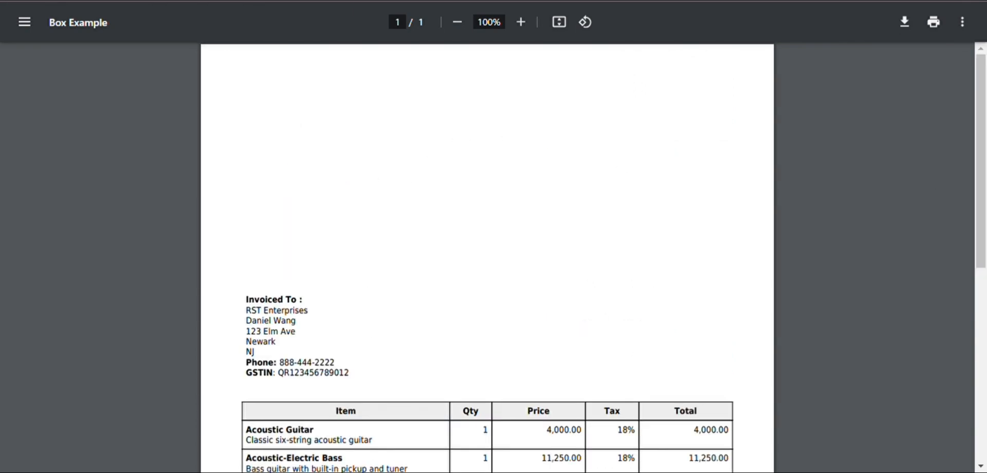
{"action": "left_click_drag", "start_coordinate": [981, 137], "coordinate": [985, 226]}
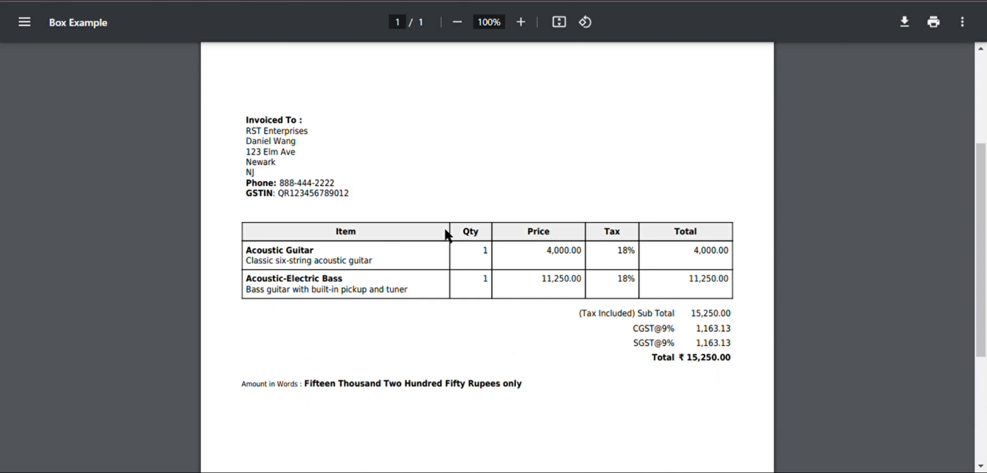
{"action": "left_click", "coordinate": [278, 1]}
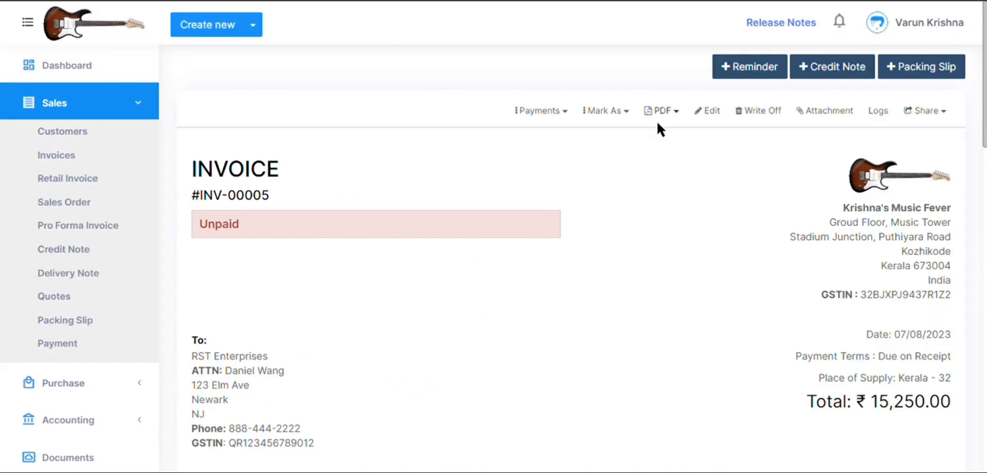
Recheck the PDF templates available for the invoice and which one is active, leaving the selection as it is.
{"action": "left_click", "coordinate": [682, 117]}
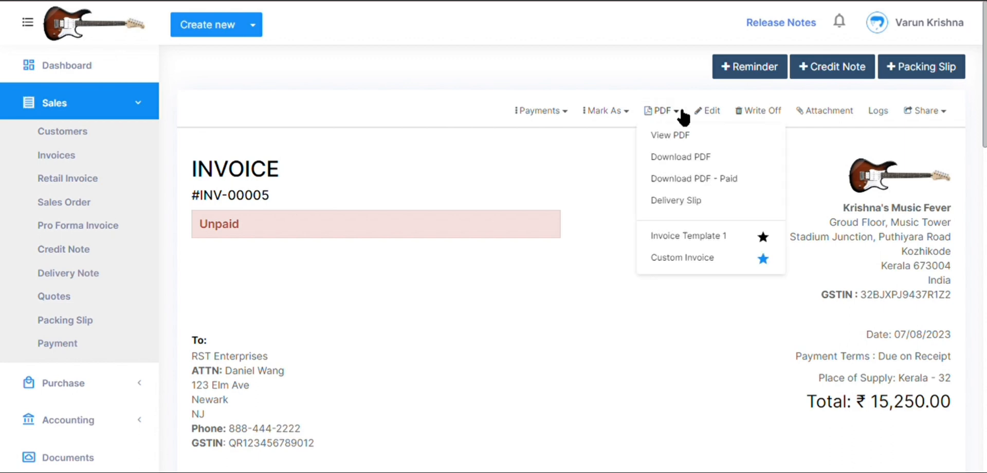
{"action": "left_click", "coordinate": [599, 189]}
{"action": "left_click_drag", "start_coordinate": [985, 112], "coordinate": [985, 112]}
{"action": "left_click", "coordinate": [677, 114]}
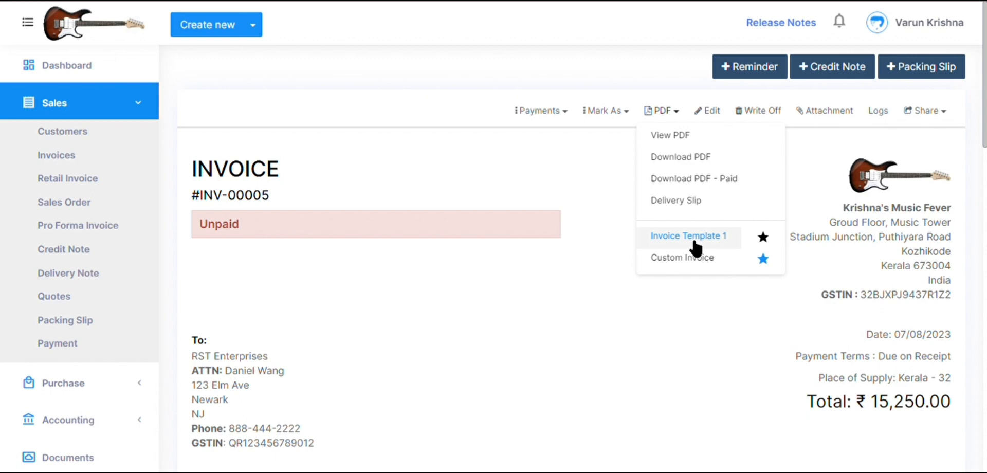
{"action": "left_click", "coordinate": [615, 205]}
{"action": "mouse_move", "coordinate": [985, 136]}
{"action": "left_mouse_down"}
{"action": "mouse_move", "coordinate": [986, 275]}
{"action": "mouse_move", "coordinate": [986, 129]}
{"action": "left_mouse_up"}
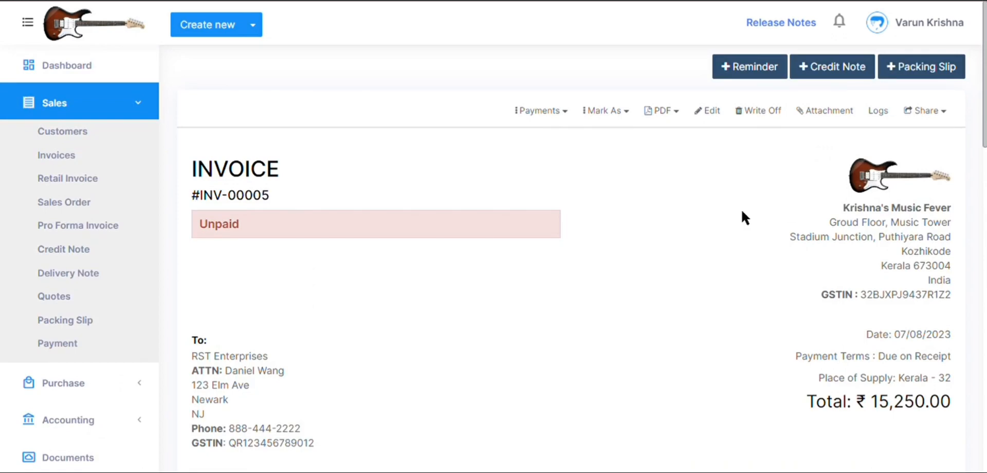